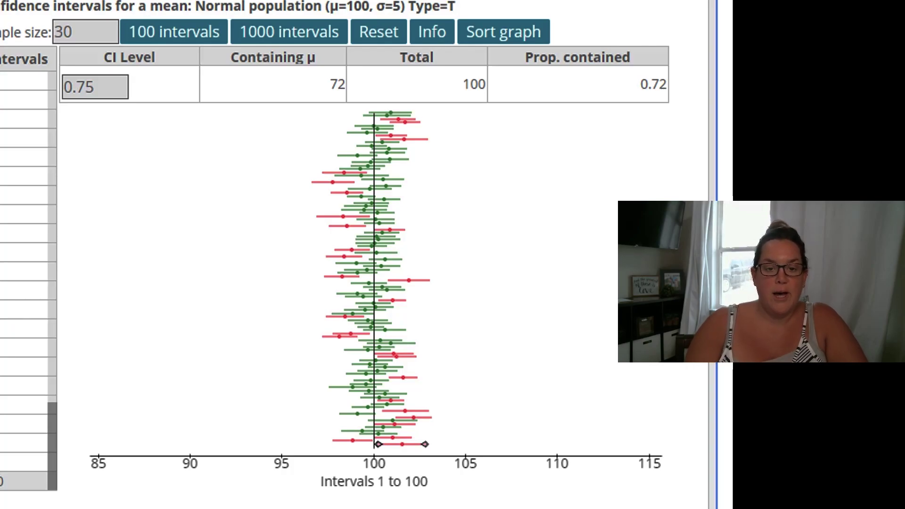
Generate another 100 confidence intervals at the 0.75 level
left_click(94, 86)
left_click(618, 175)
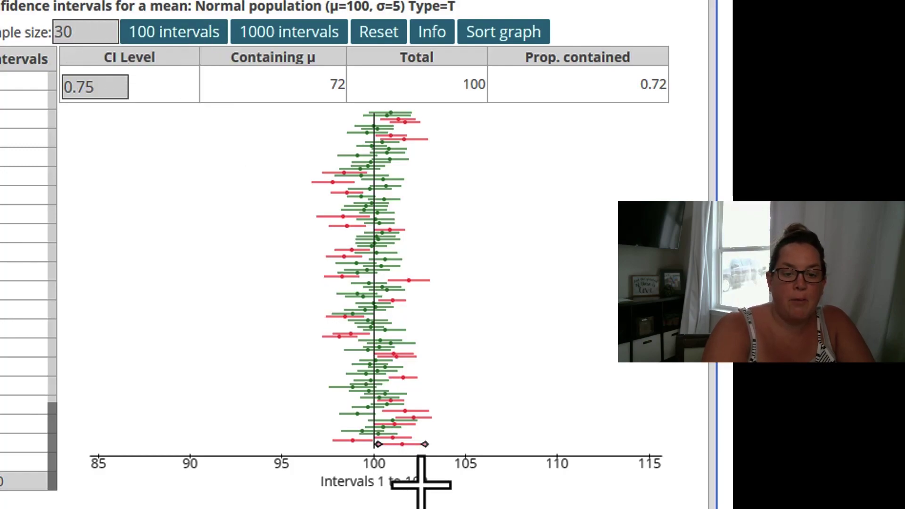
left_click(197, 34)
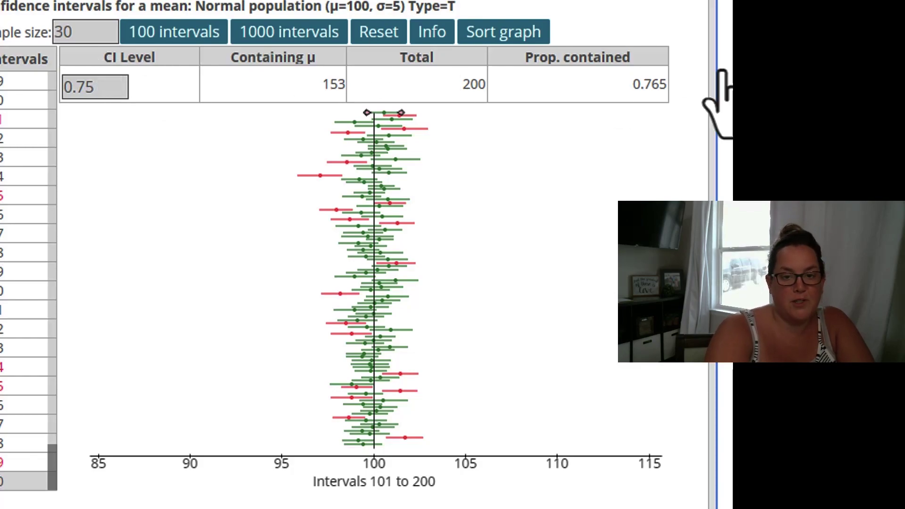
Highlight the result counts, μ=100 and the 0.765 proportion contained, then generate 100 more intervals to reach 300
left_click_drag(636, 86, 677, 89)
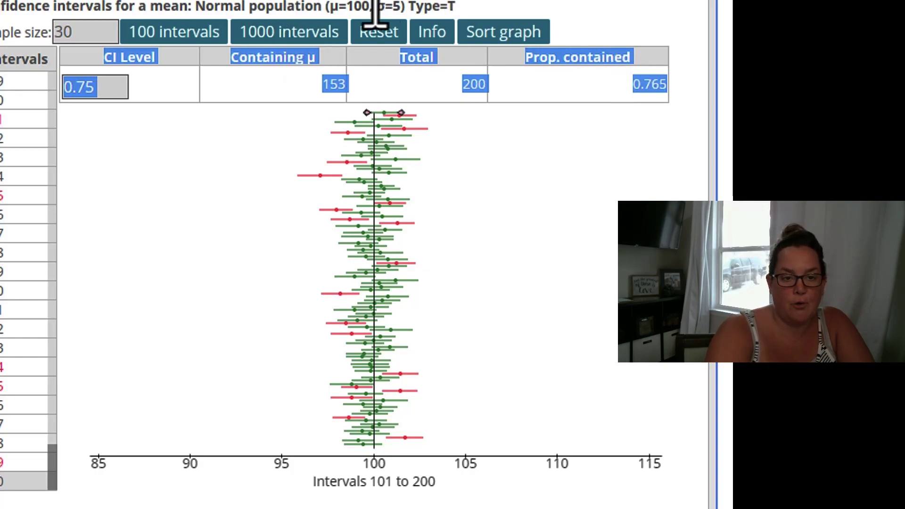
left_click_drag(370, 9, 336, 19)
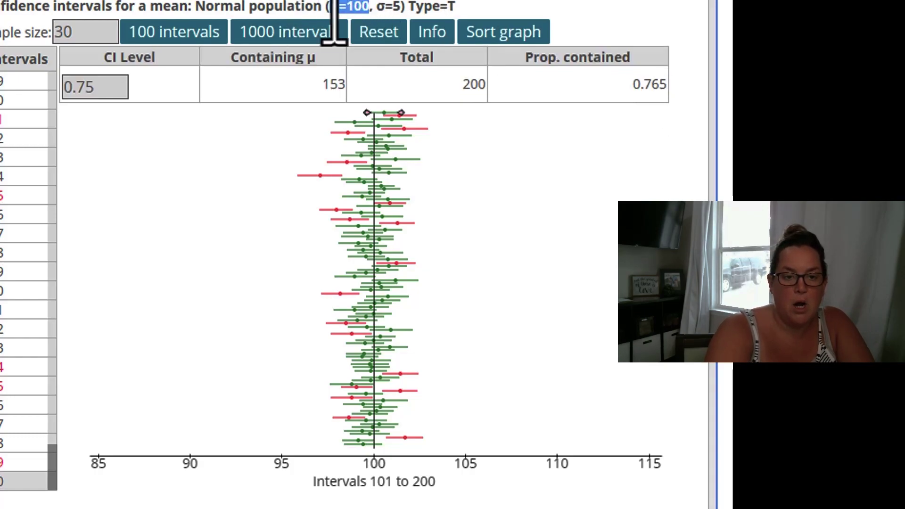
double_click(658, 94)
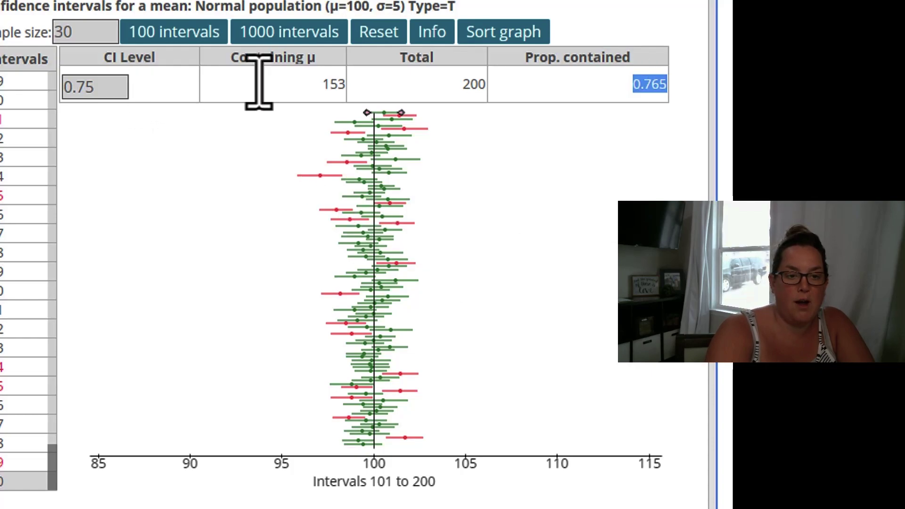
left_click(179, 33)
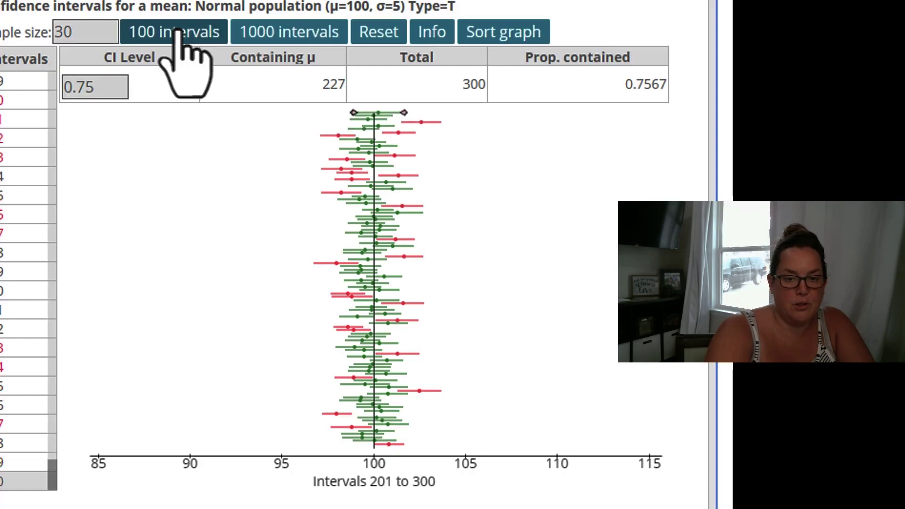
Generate ten more batches of 100 intervals, reaching 1300 total with 966 containing μ (0.7431)
left_click(178, 33)
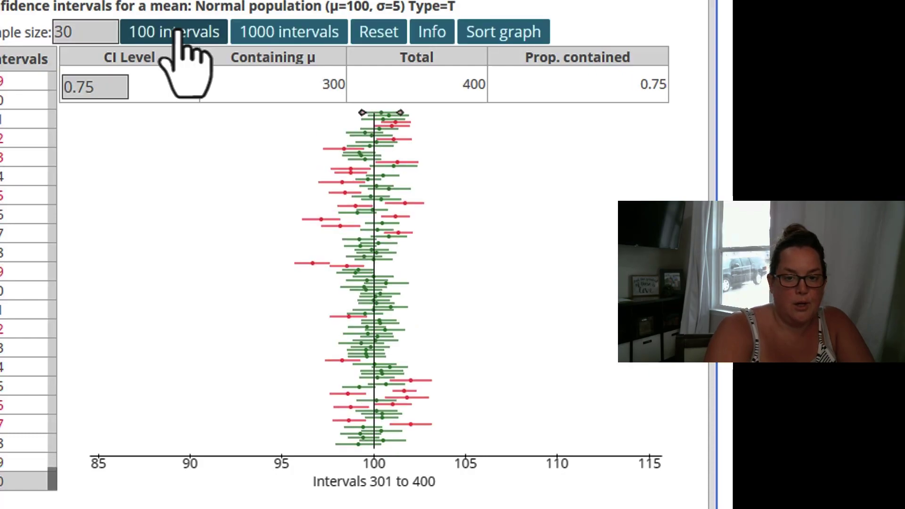
left_click(178, 33)
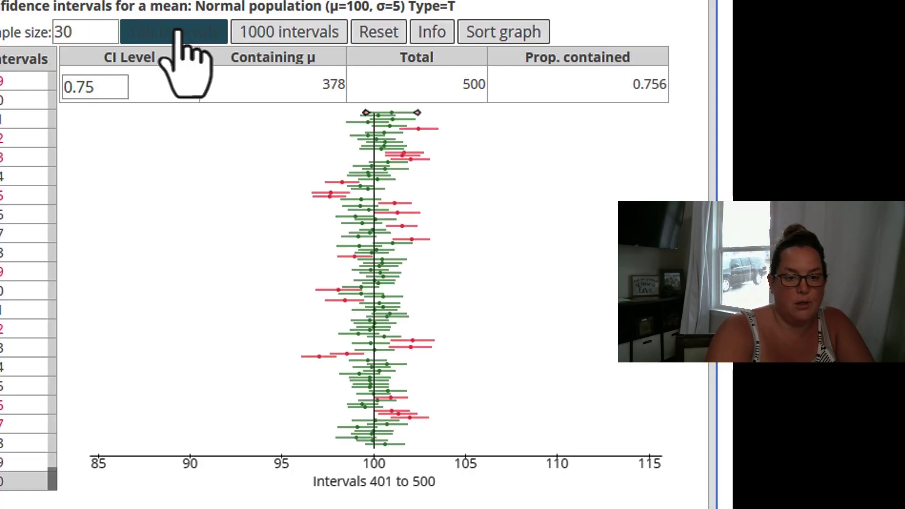
left_click(178, 33)
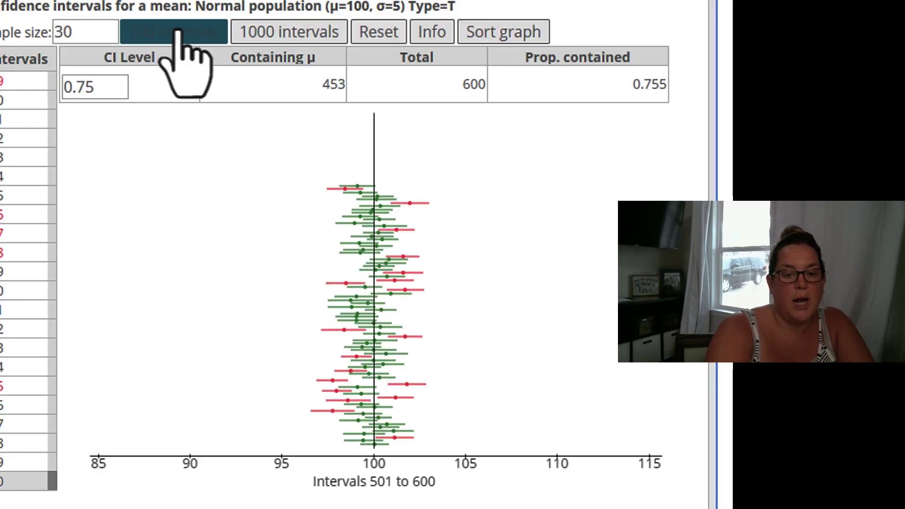
left_click(179, 33)
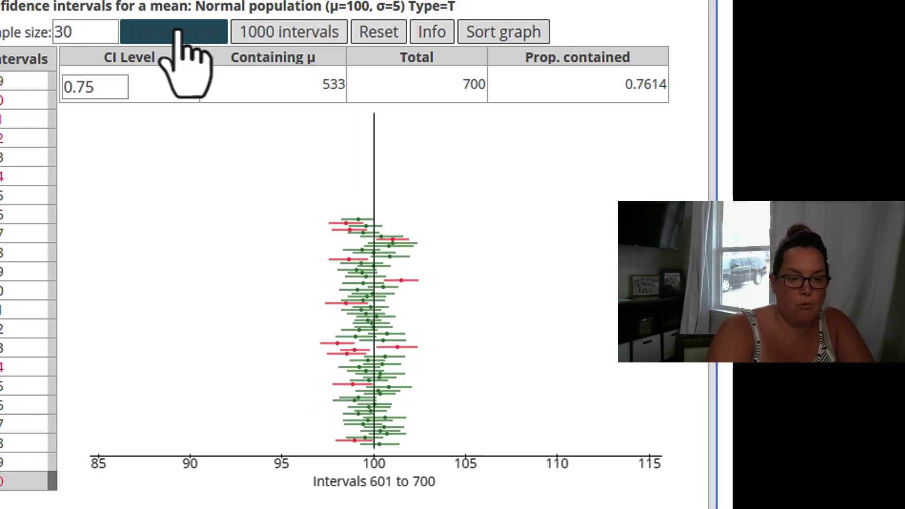
left_click(179, 33)
left_click(203, 34)
left_click(208, 34)
left_click(198, 34)
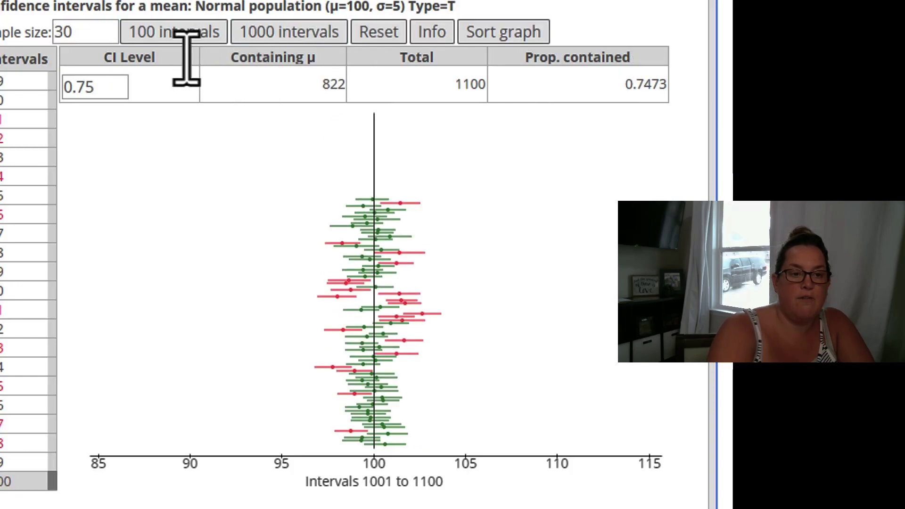
left_click(200, 35)
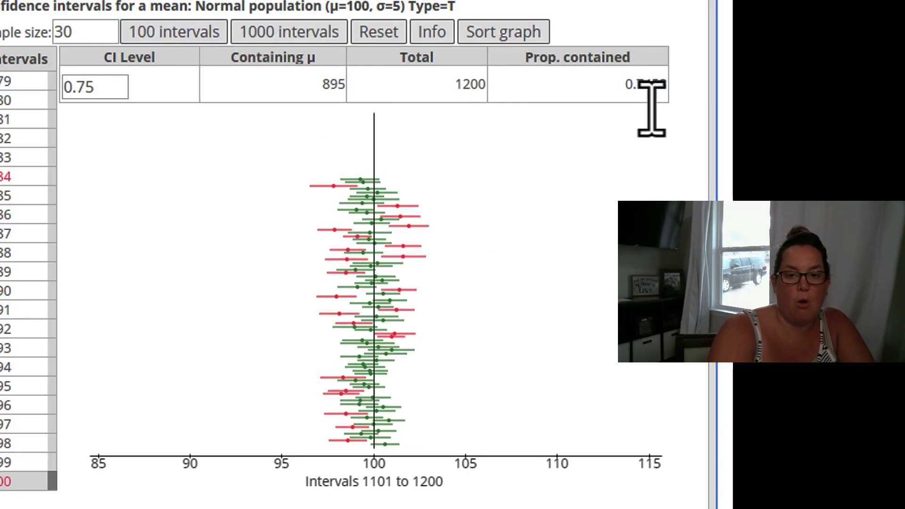
left_click(191, 32)
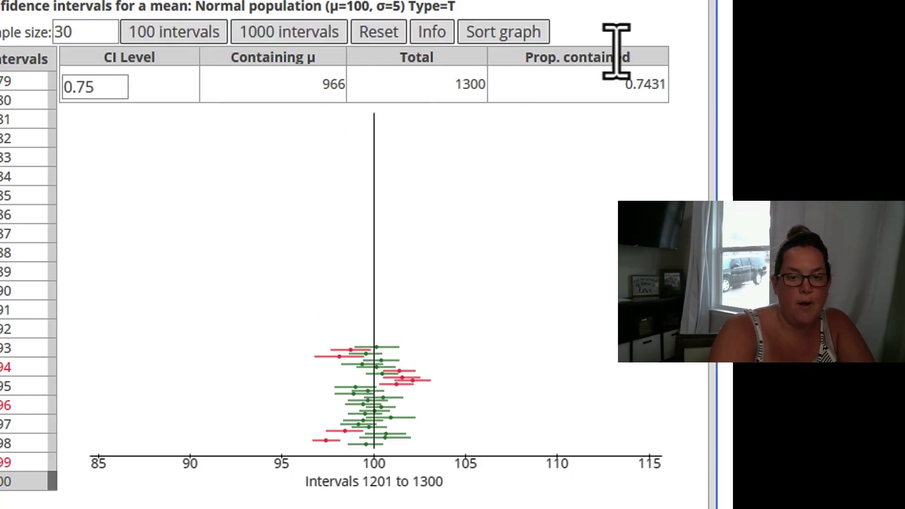
mouse_move(377, 391)
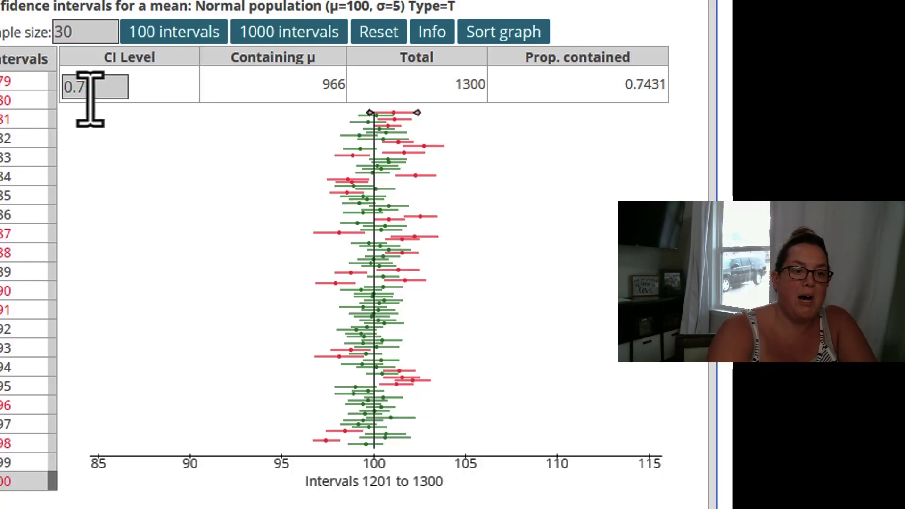
Change the CI level from 0.75 to 0.80 and generate 100 more intervals, totalling 1400
left_click_drag(94, 87, 77, 88)
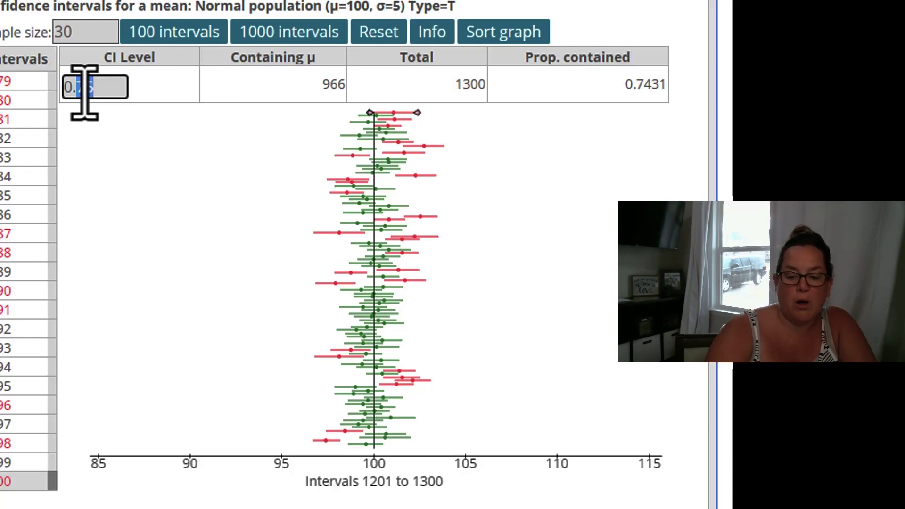
type("80")
key("Return")
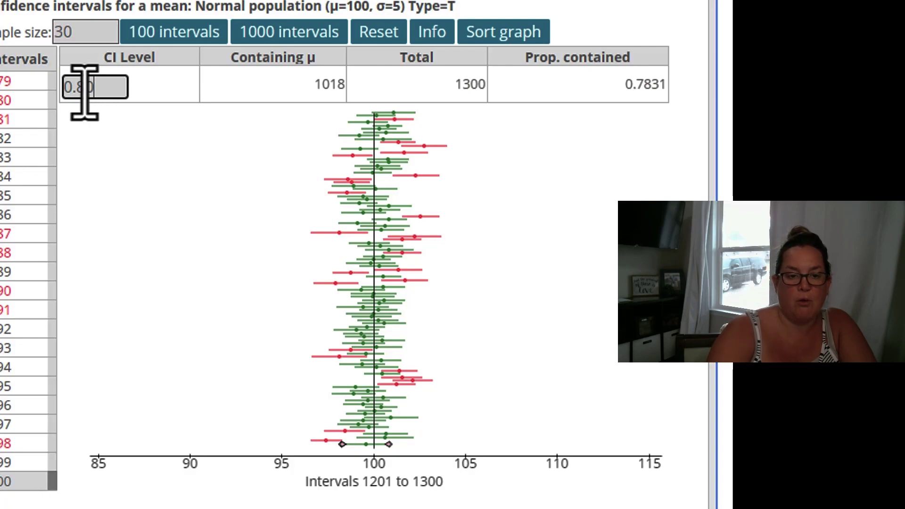
left_click(200, 34)
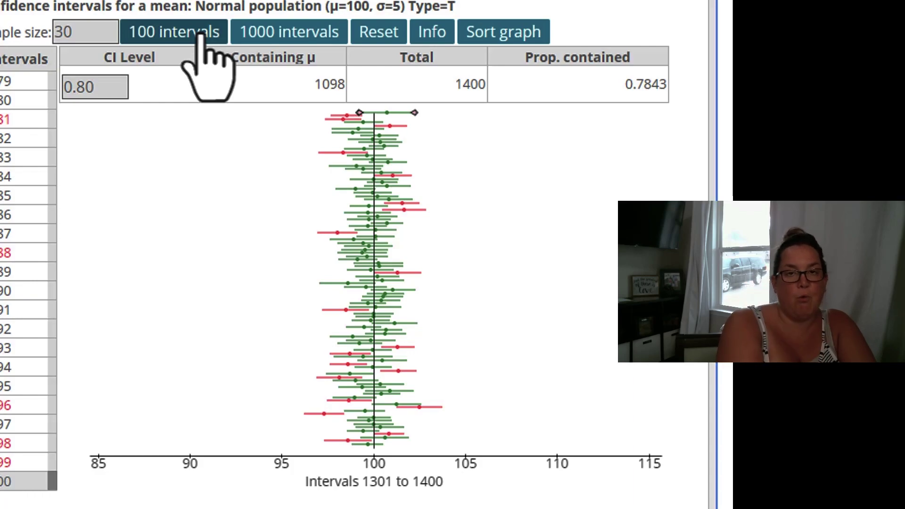
Set the CI level to 0.90
left_click(88, 92)
key("BackSpace")
type("90")
key("Return")
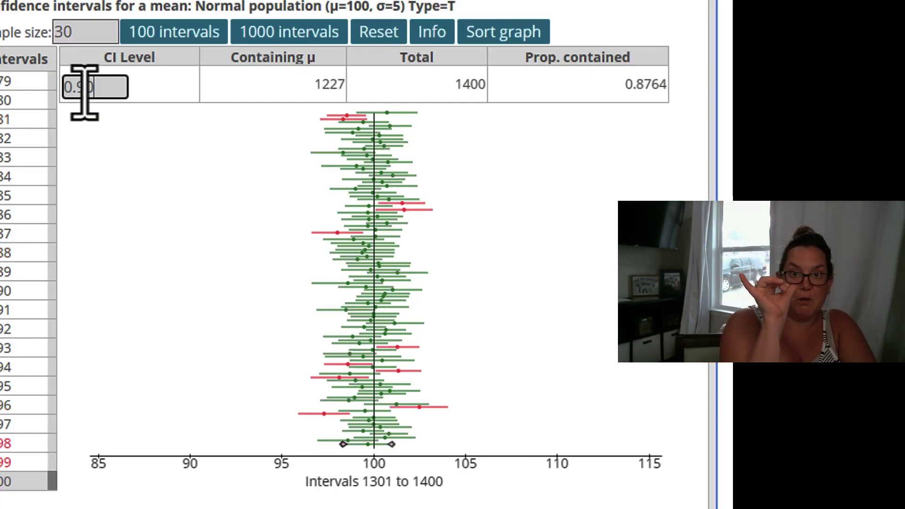
Raise the CI level to 0.95, giving 1309 of 1400 intervals containing μ (0.935)
key("BackSpace")
type("5")
key("Return")
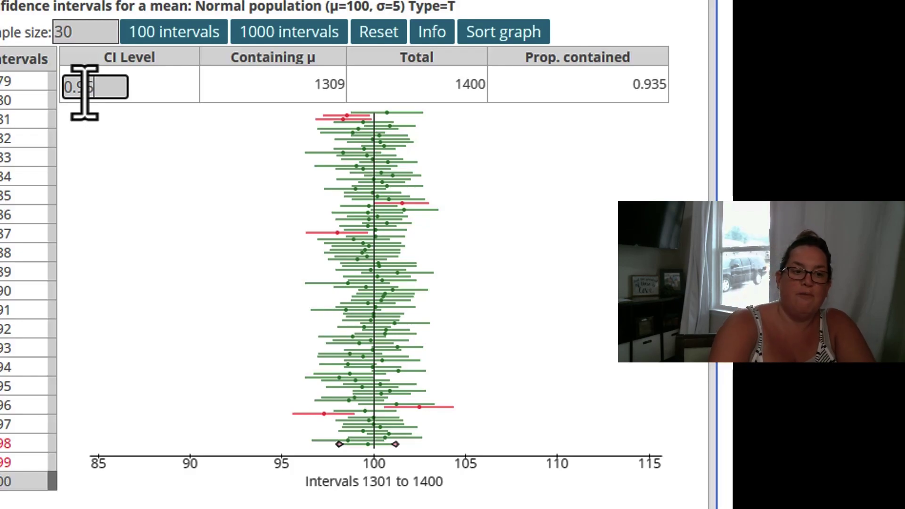
Change the CI level from 0.95 to 0.99, so 1377 of 1400 intervals contain μ (0.9836)
key("BackSpace")
type("9")
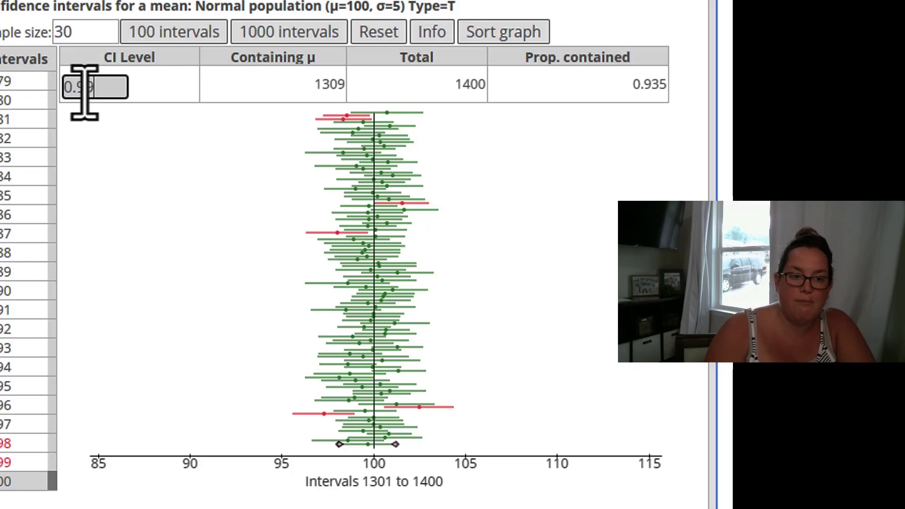
key("Return")
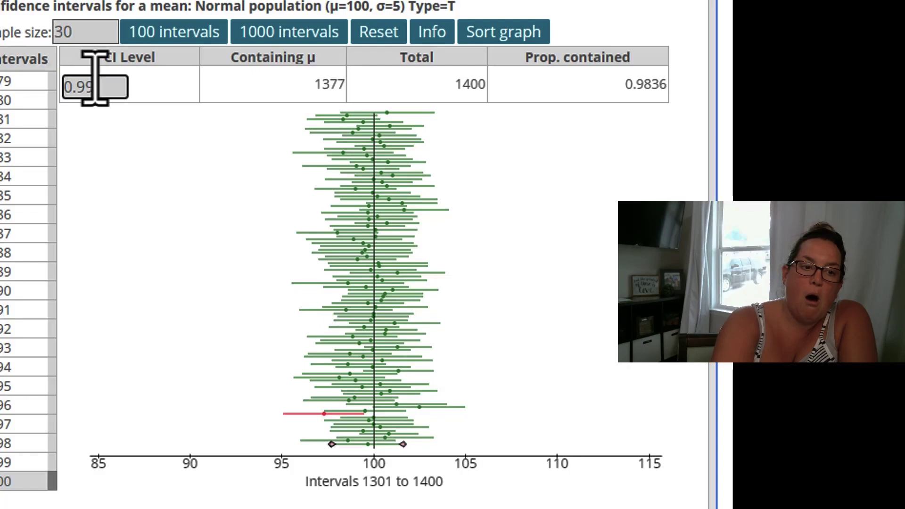
Change the sample size from 30 to 50, then to 500, producing much narrower 0.99-level intervals
double_click(88, 34)
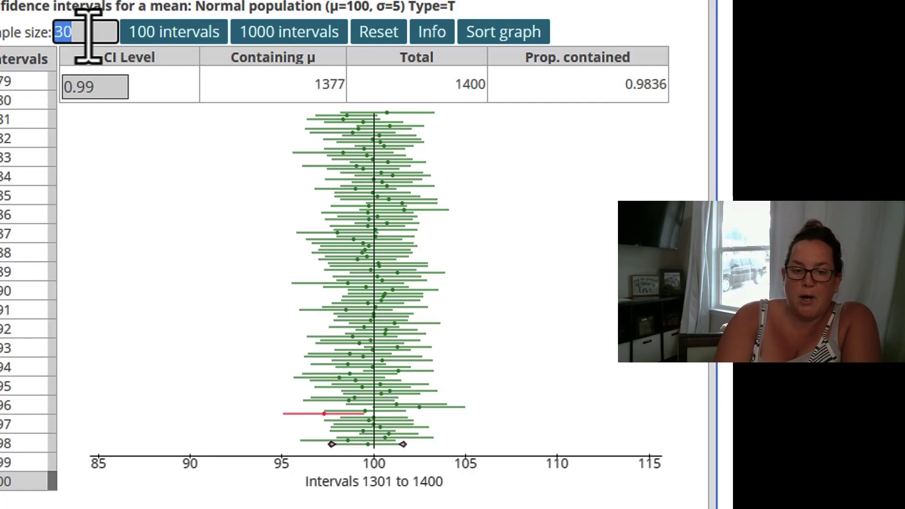
type("50")
key("Return")
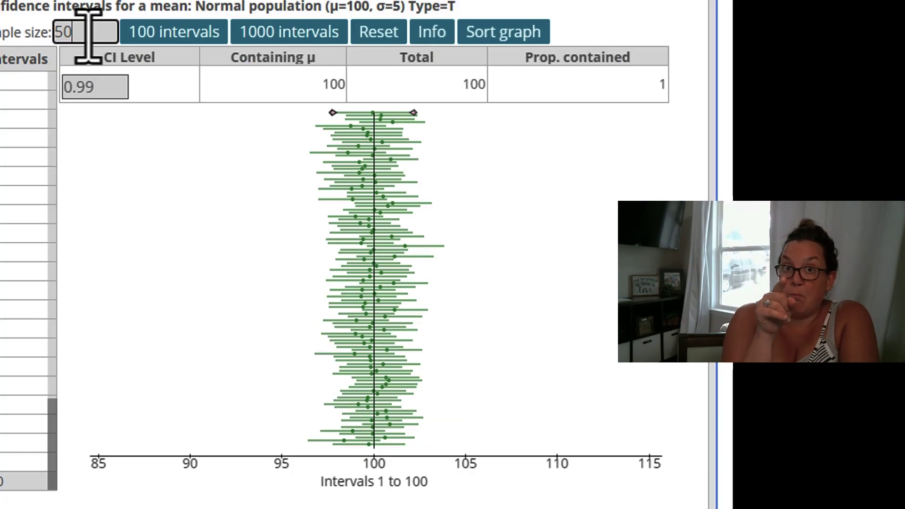
type("0")
key("Return")
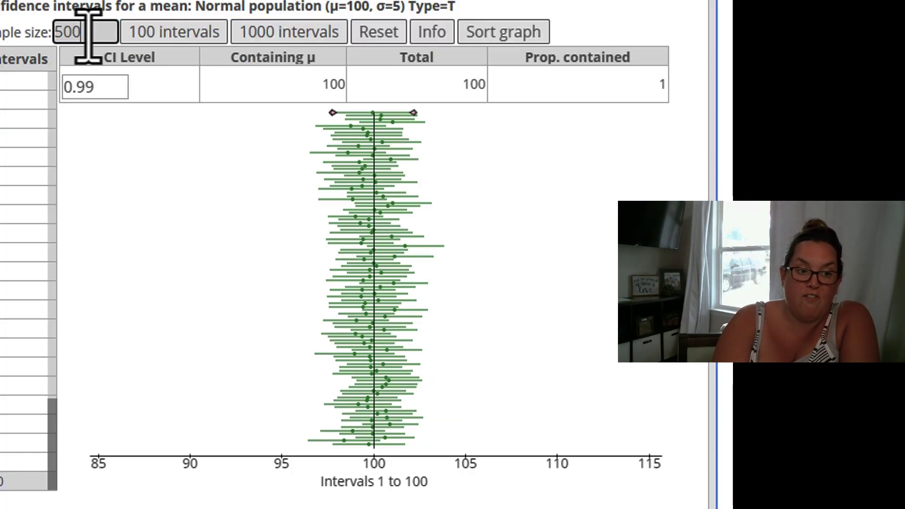